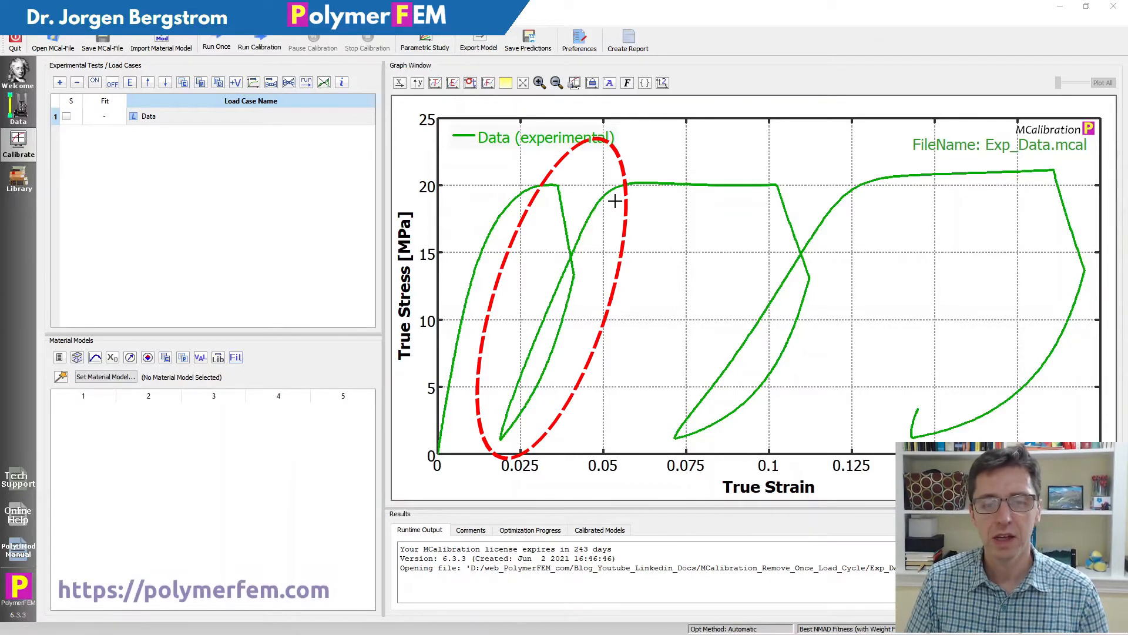
- Open the Data load case's experimental data for editing and plot engineering stress against engineering strain
click(210, 121)
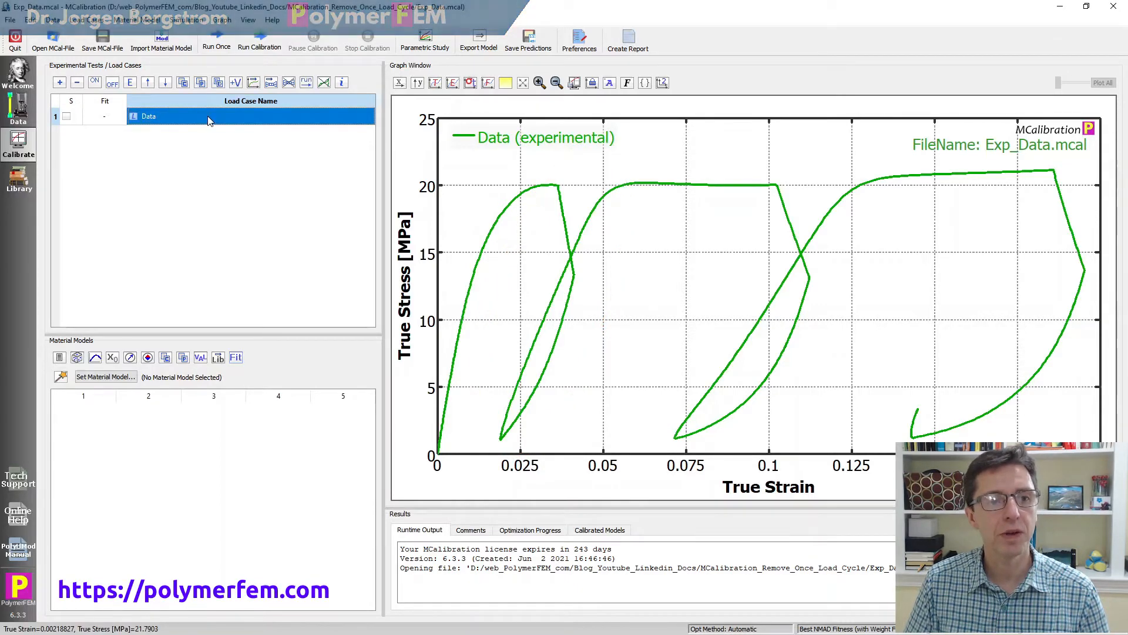
right_click(210, 121)
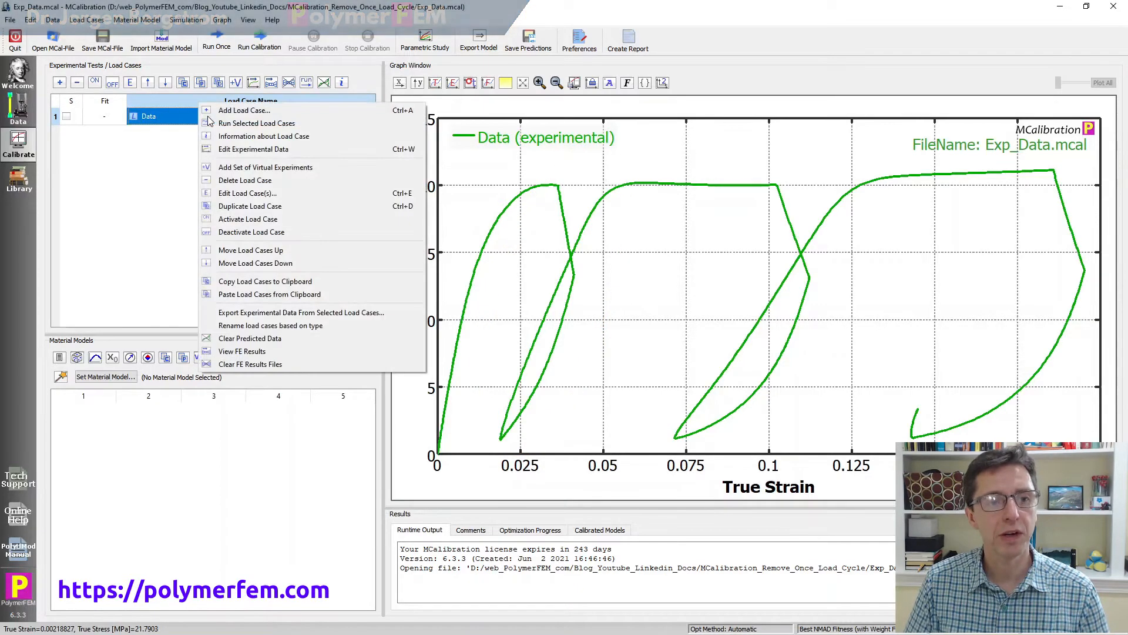
click(226, 152)
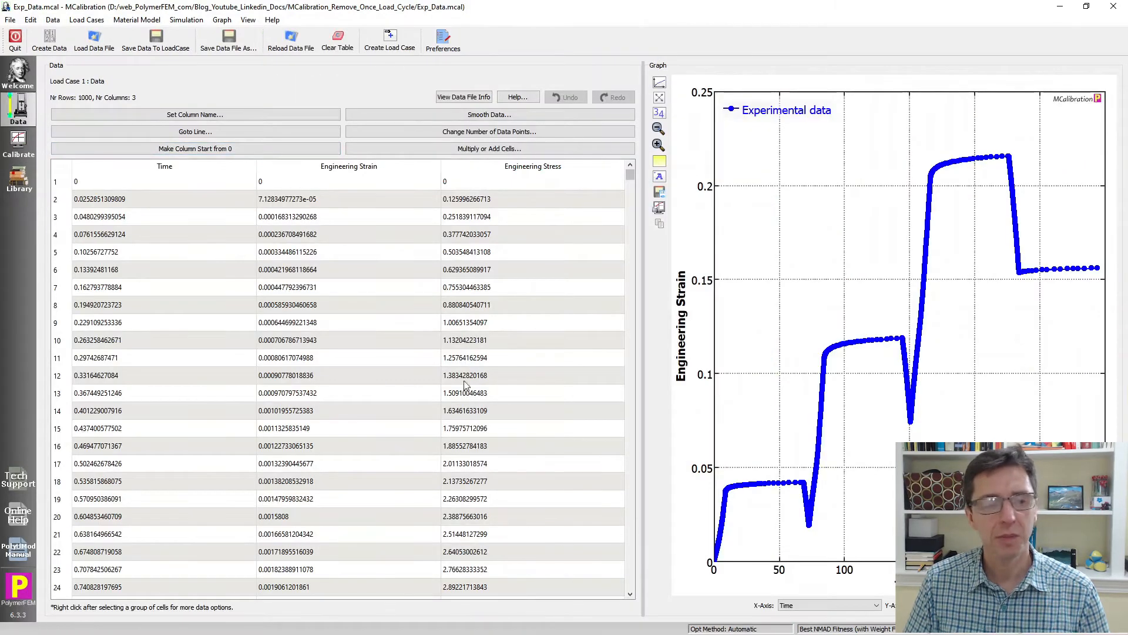
click(18, 144)
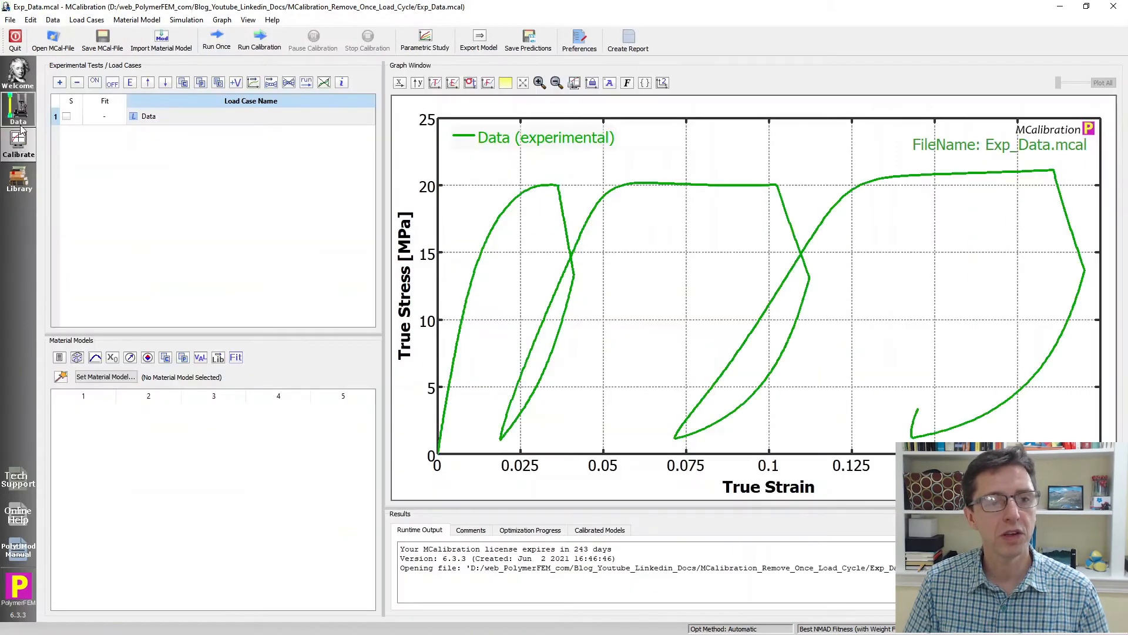
click(19, 120)
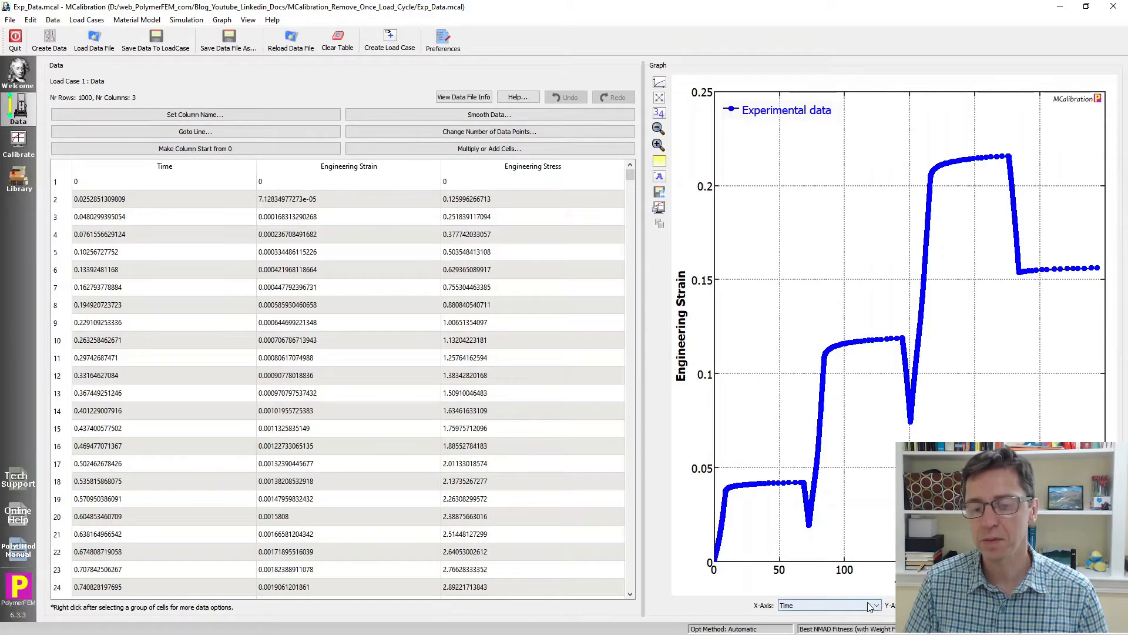
scroll(869, 606, down, 1)
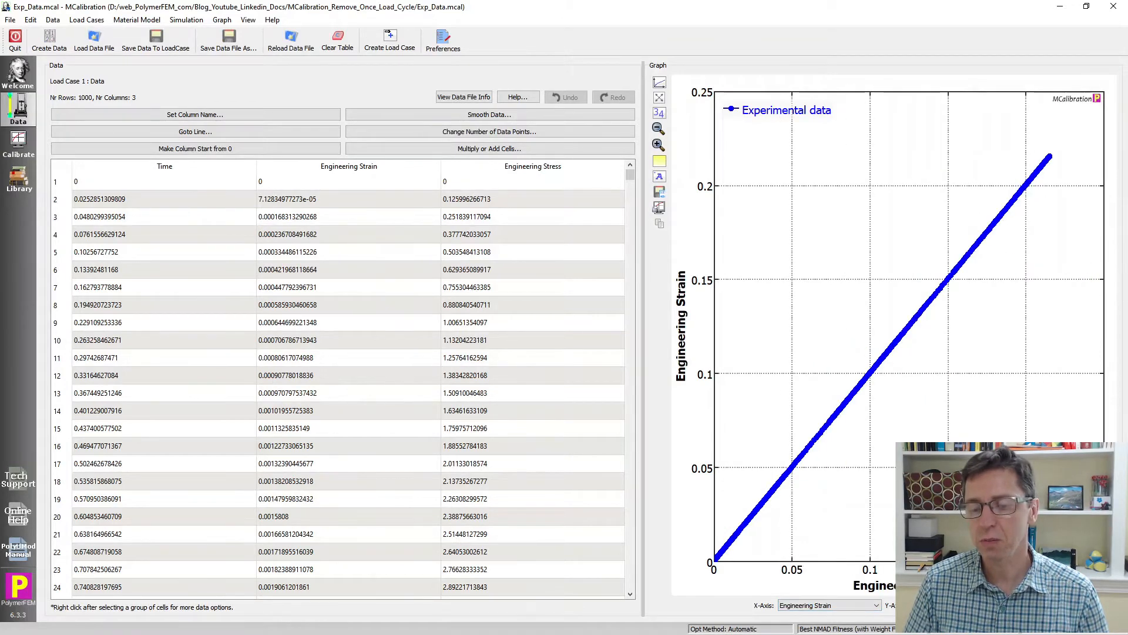
scroll(933, 606, down, 1)
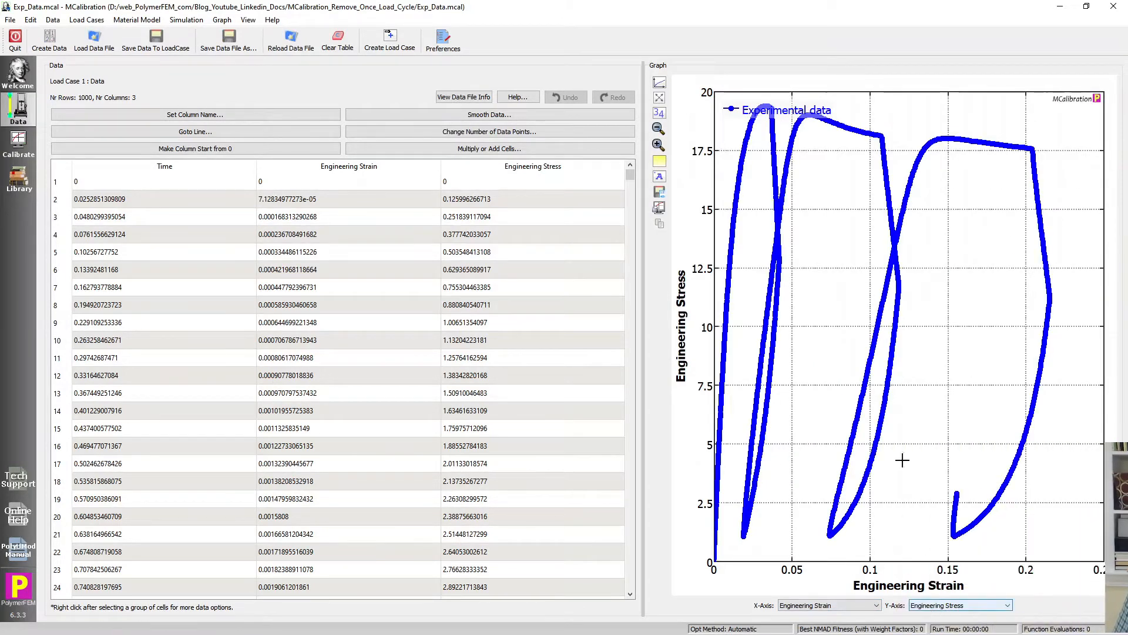
- Delete rows 163 to 458, spanning the first unload-reload loop from the first peak to just before the second peak
drag(832, 143, 731, 88)
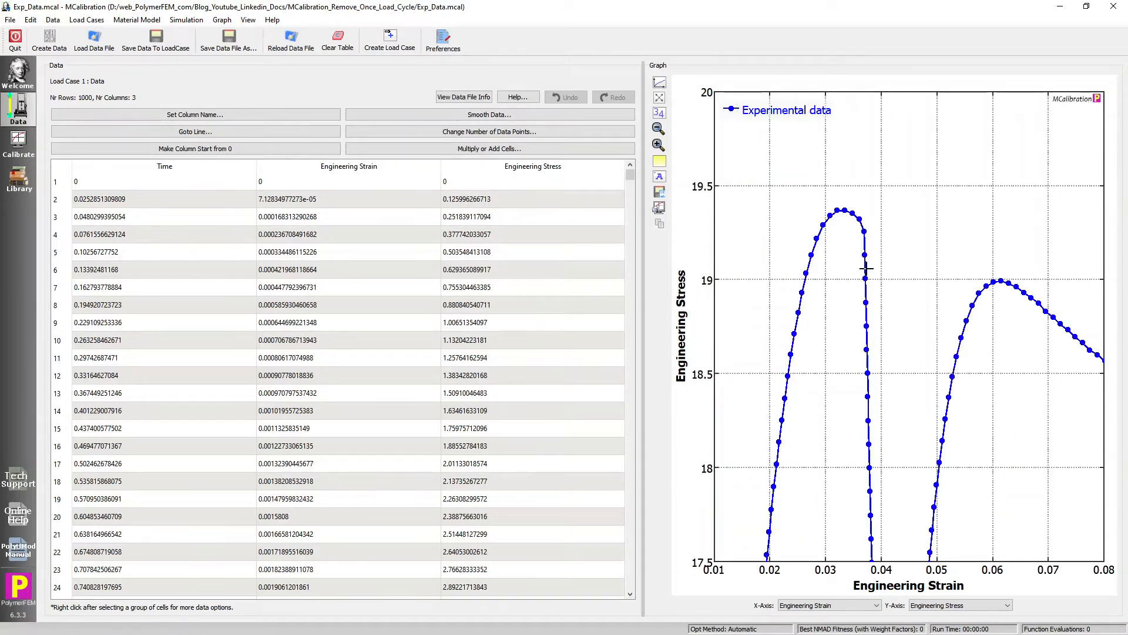
click(864, 231)
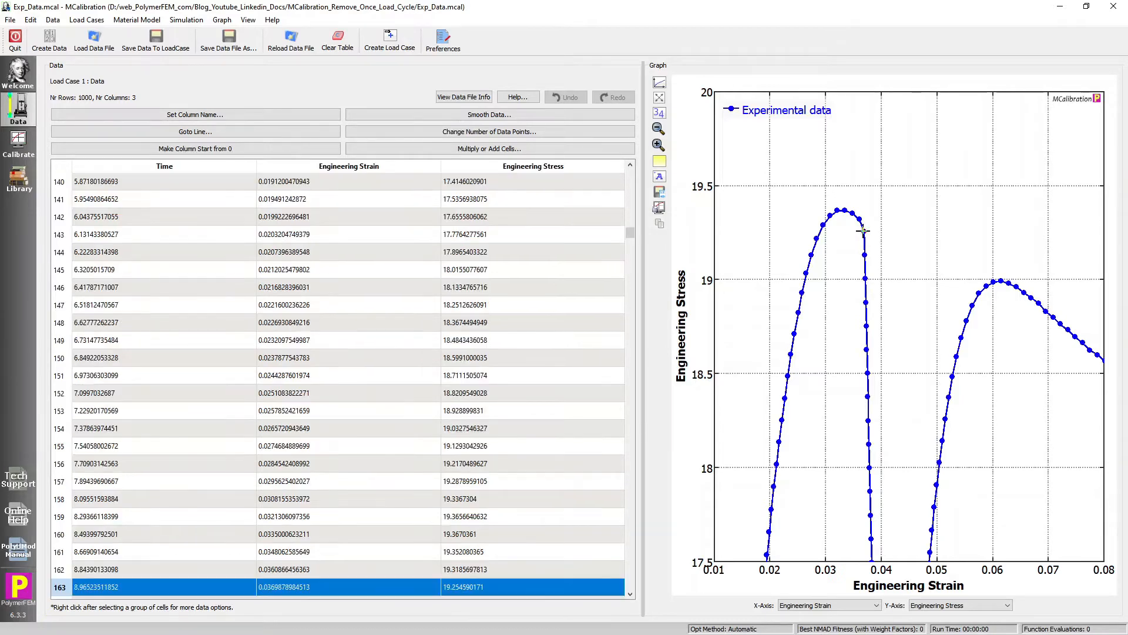
shift+click(993, 282)
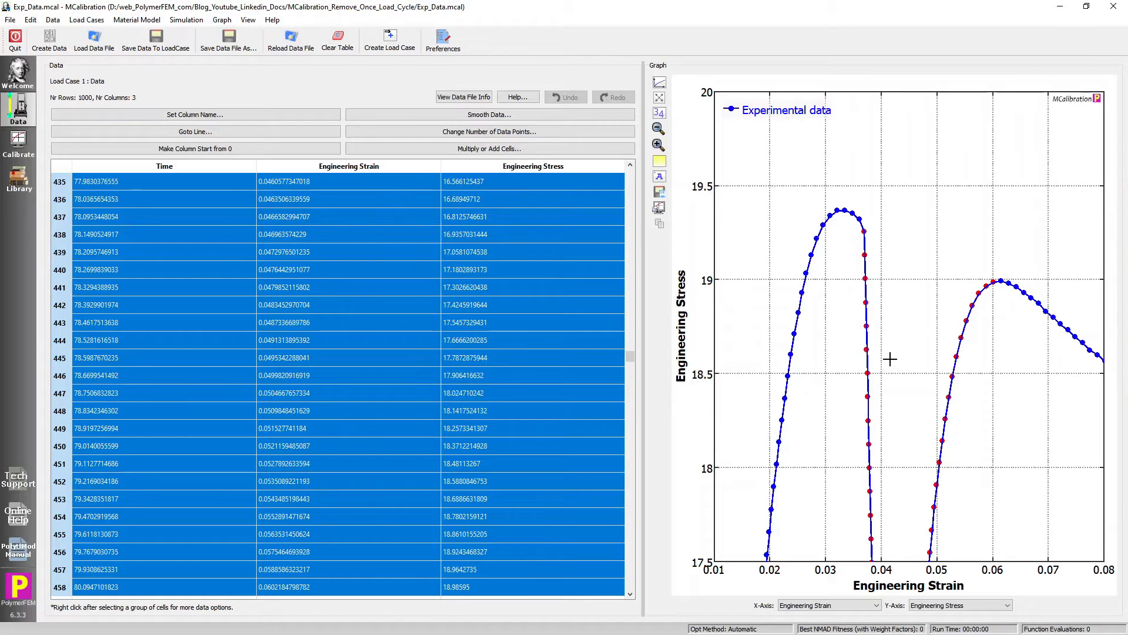
key(Delete)
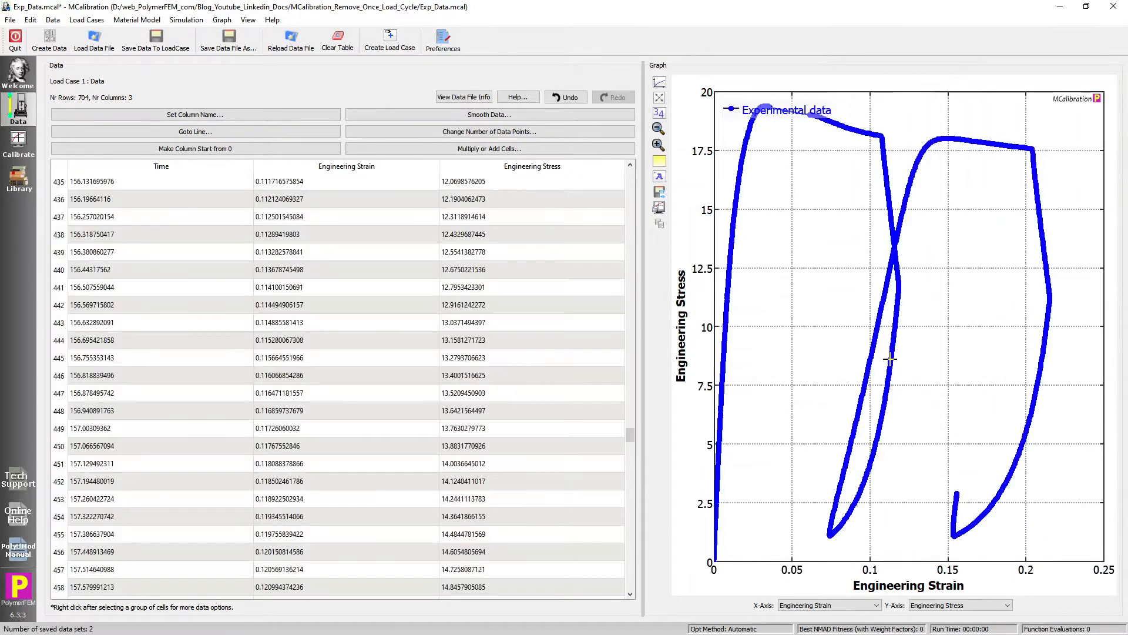
- Plot engineering strain against time and show the gap left by the deleted loop
drag(848, 183, 748, 88)
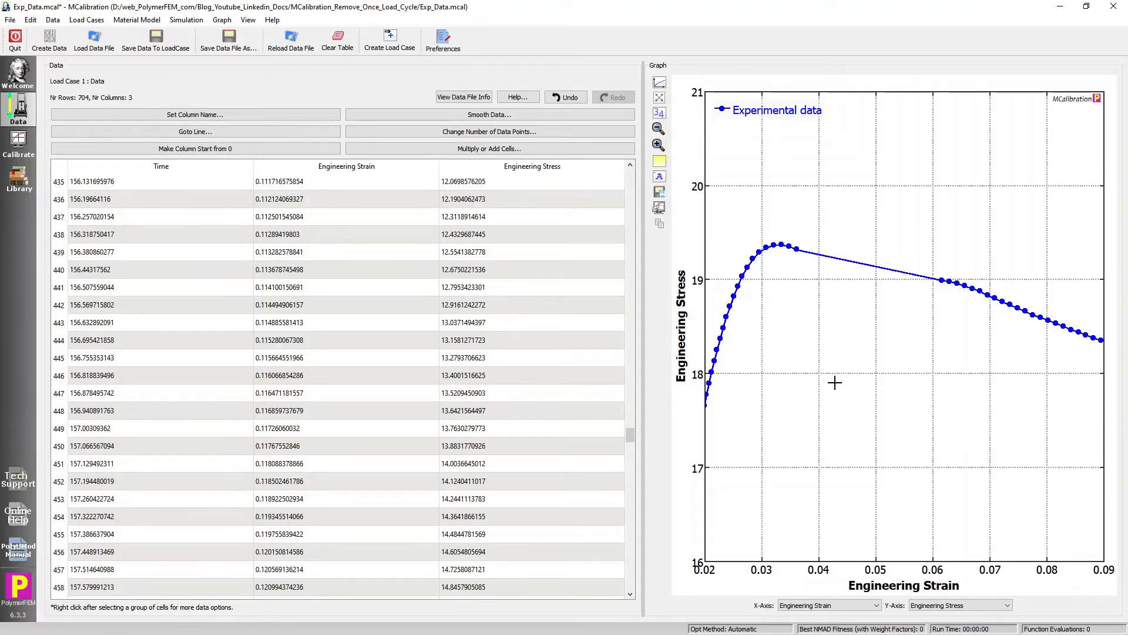
scroll(857, 602, up, 1)
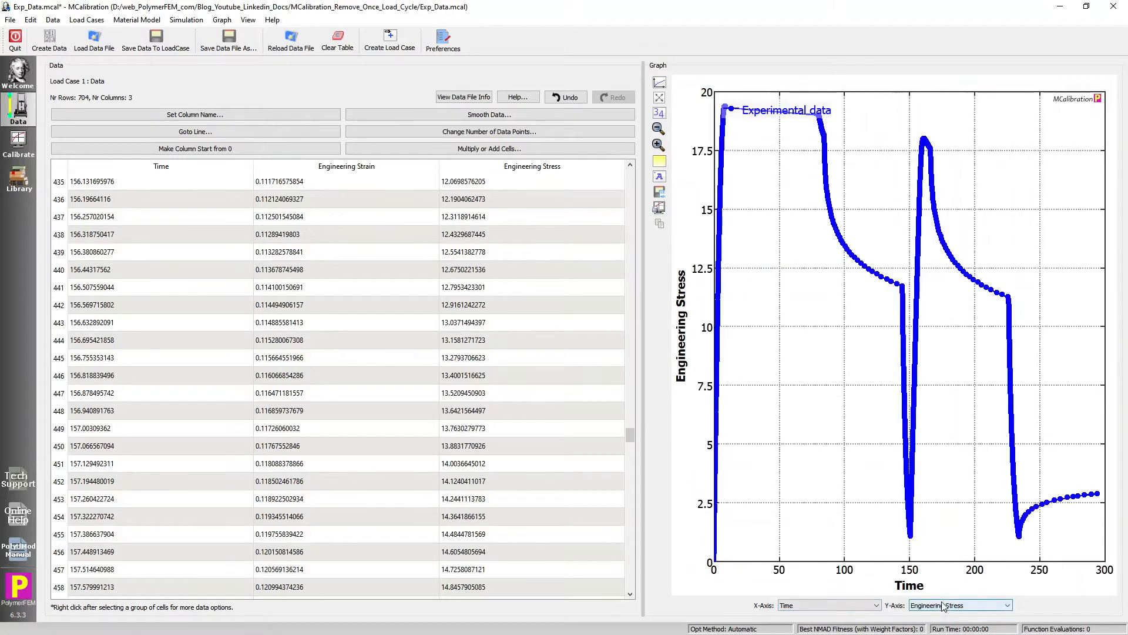
scroll(944, 606, up, 1)
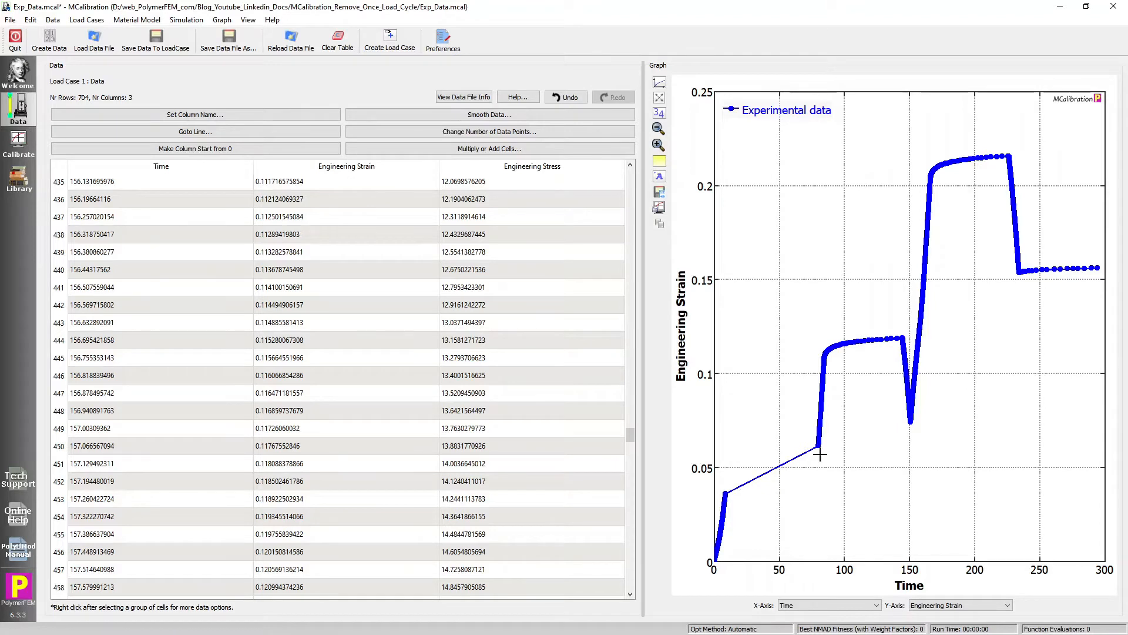
drag(830, 429, 712, 499)
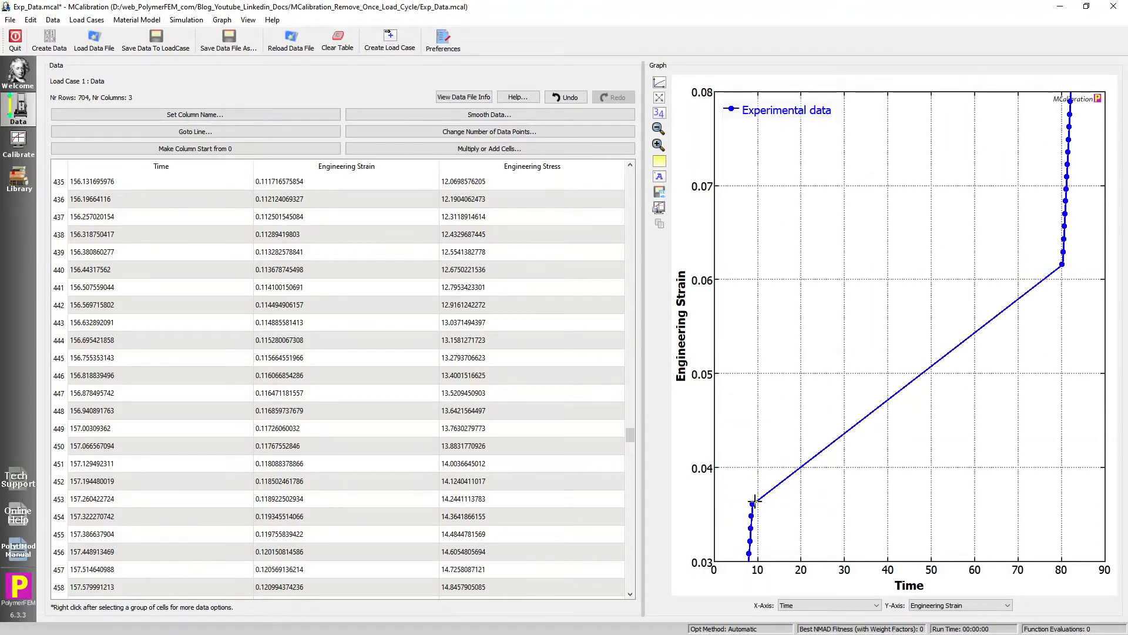
- Compare the time values of rows 161 and 162, just before the gap
click(753, 504)
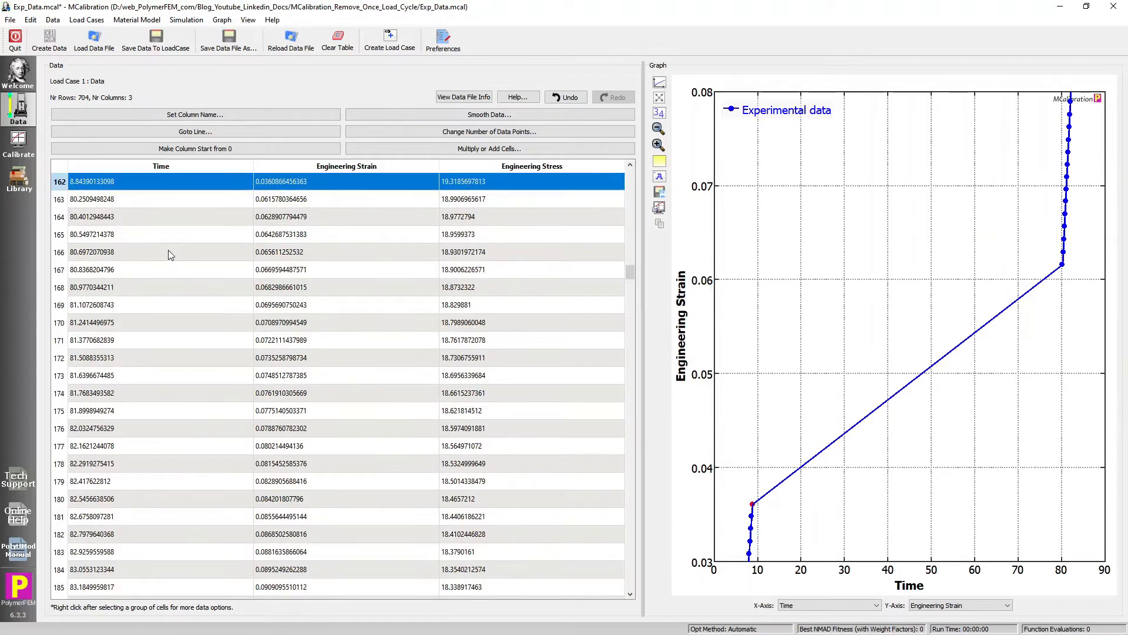
scroll(171, 255, up, 1)
click(128, 238)
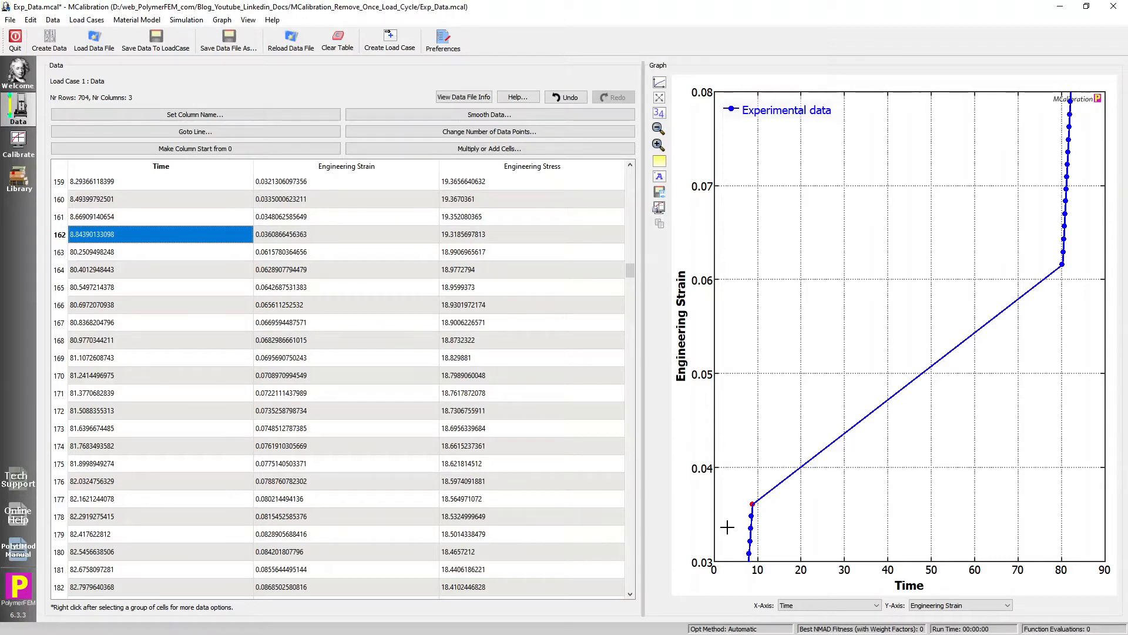
click(91, 221)
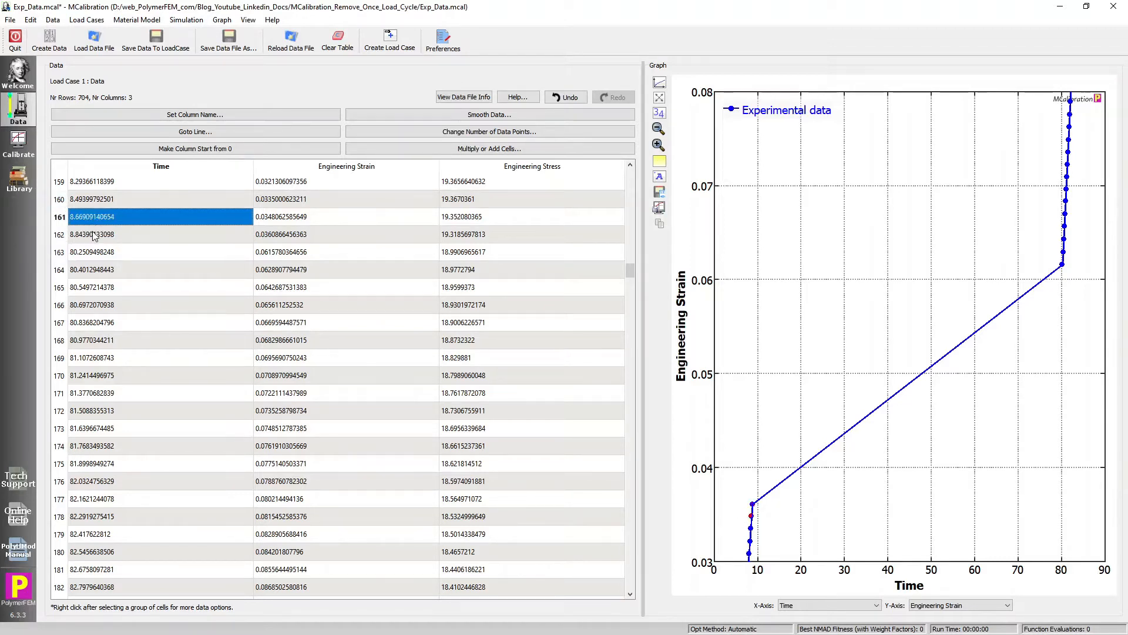
click(94, 243)
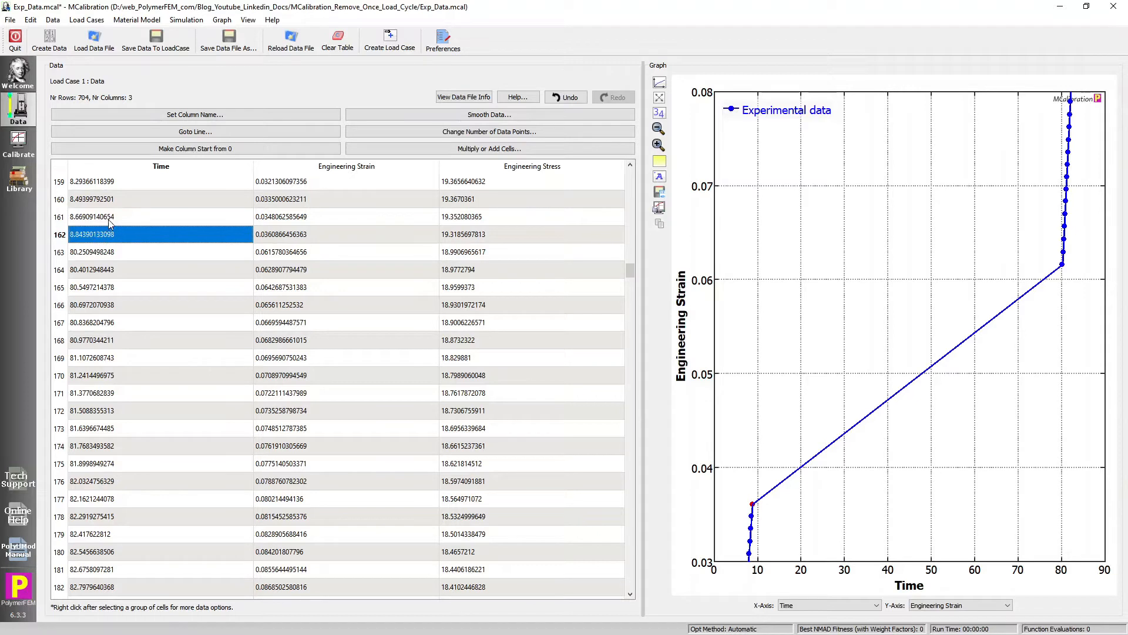
click(108, 219)
click(112, 256)
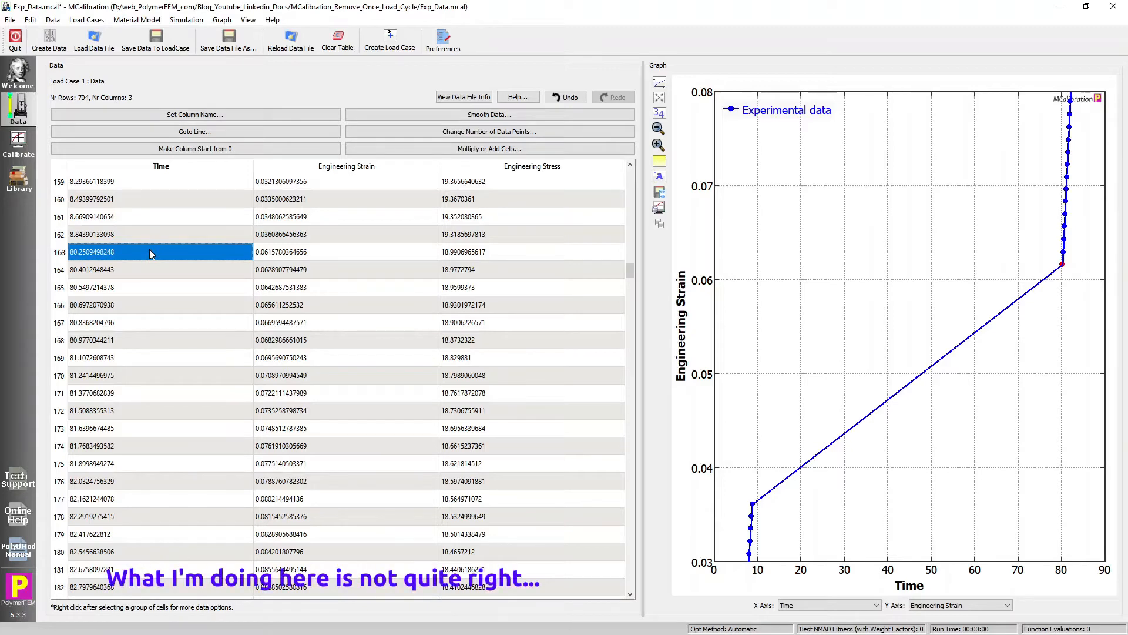
key(ctrl+shift+End)
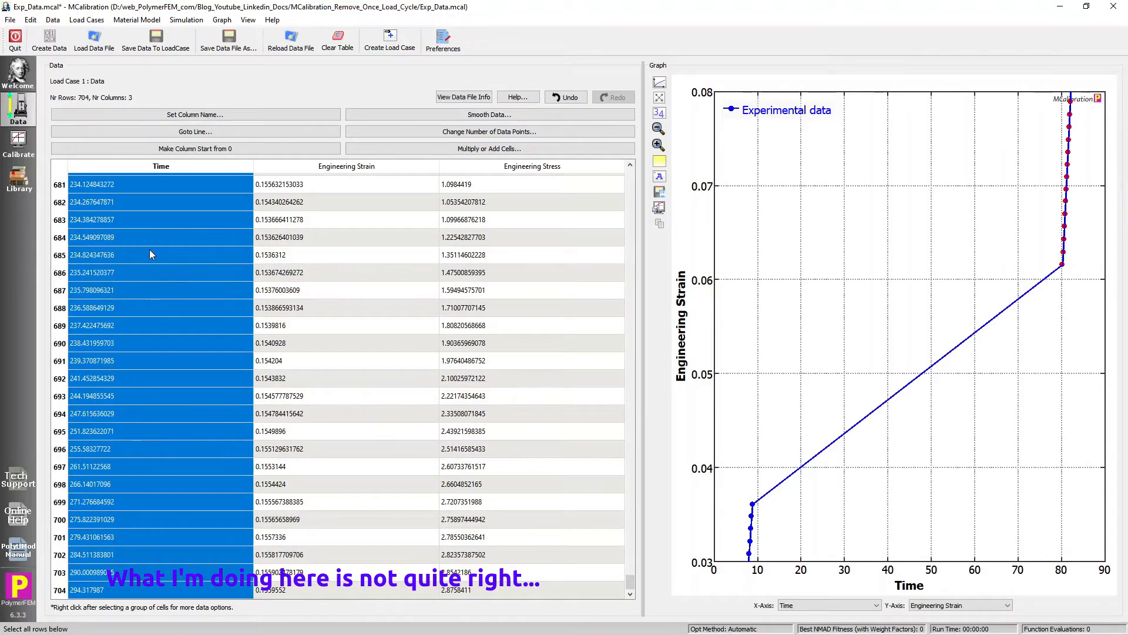
click(485, 149)
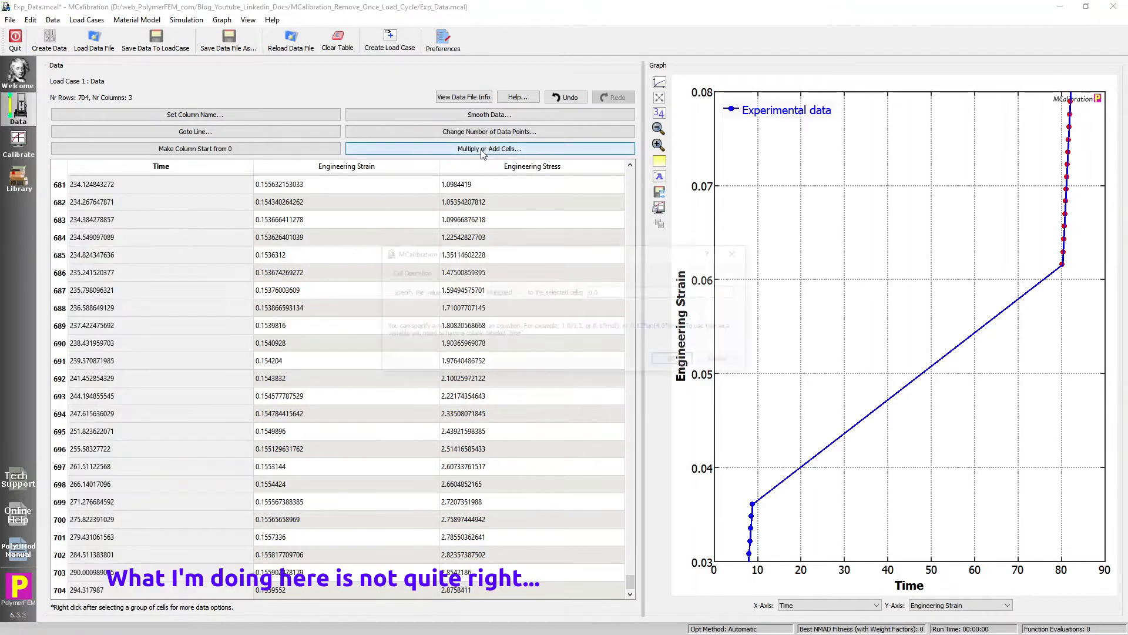
click(503, 292)
click(503, 310)
click(609, 294)
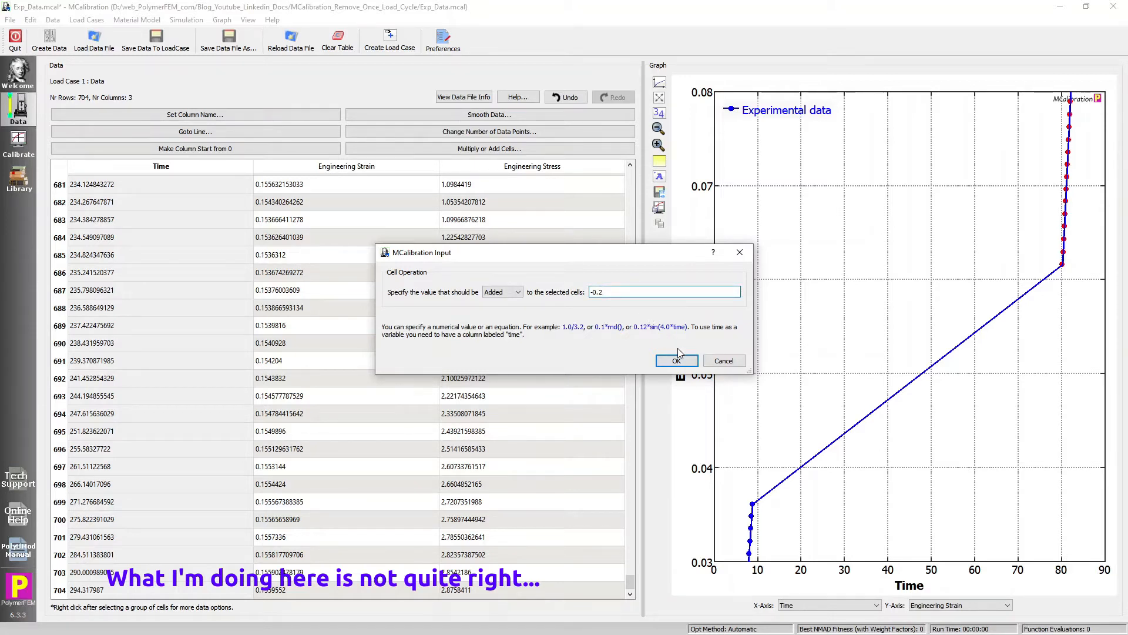
key(BackSpace)
key(BackSpace)
key(BackSpace)
key(BackSpace)
click(722, 361)
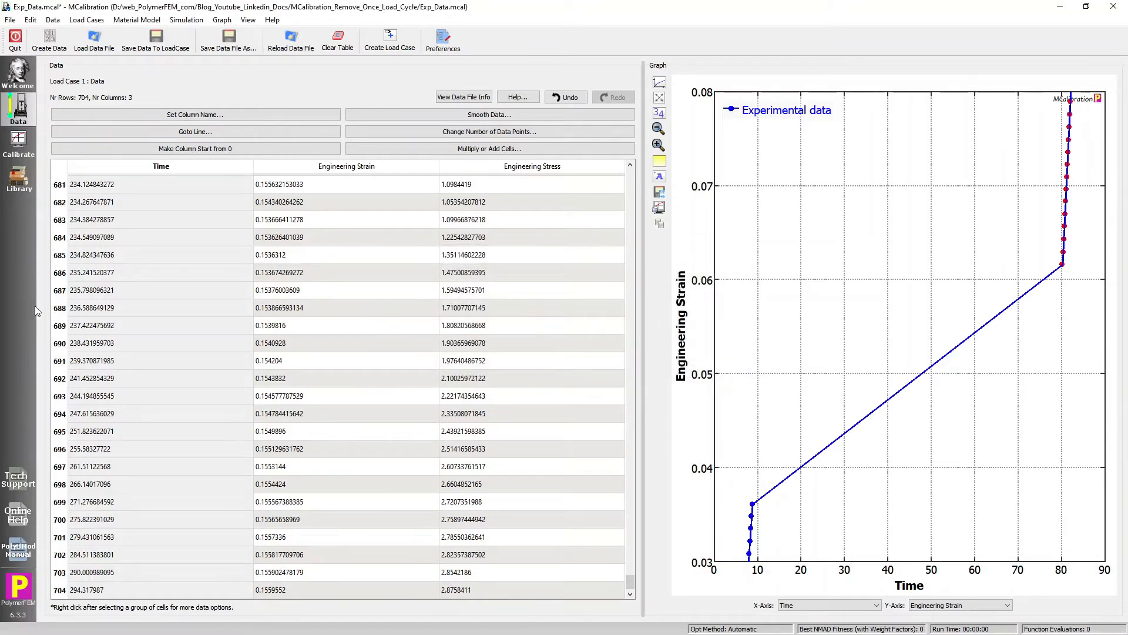
- Locate row 163 after the gap, switch to Julia, and calculate the time offset as 80.25-8.84, including a further -0.2 allowance
click(107, 295)
scroll(107, 295, up, 7)
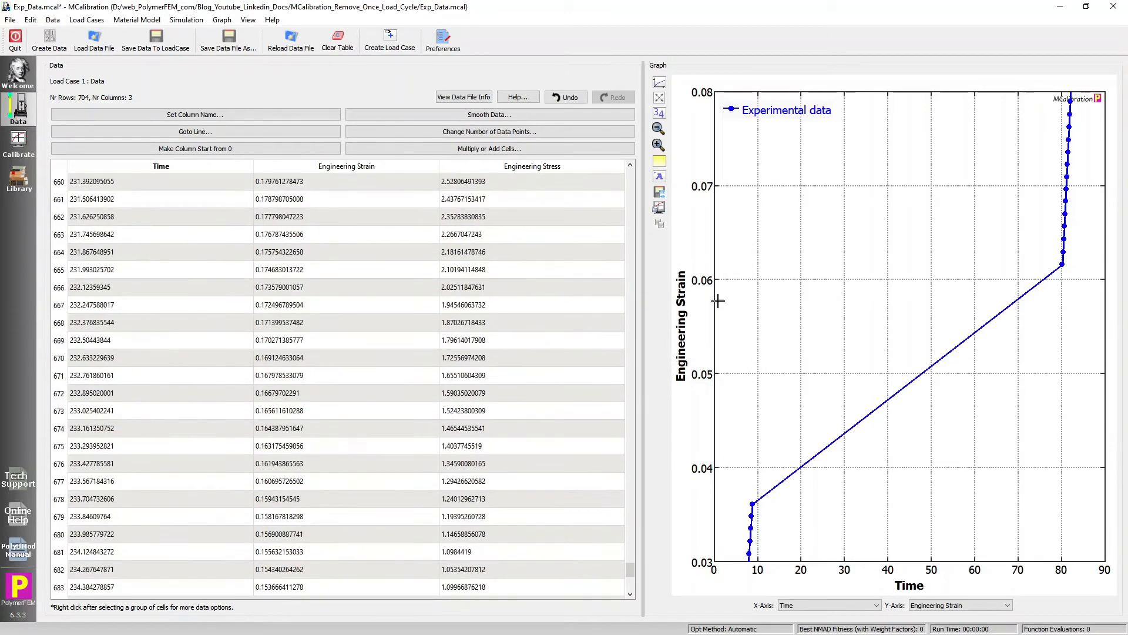
click(1062, 264)
scroll(292, 222, up, 2)
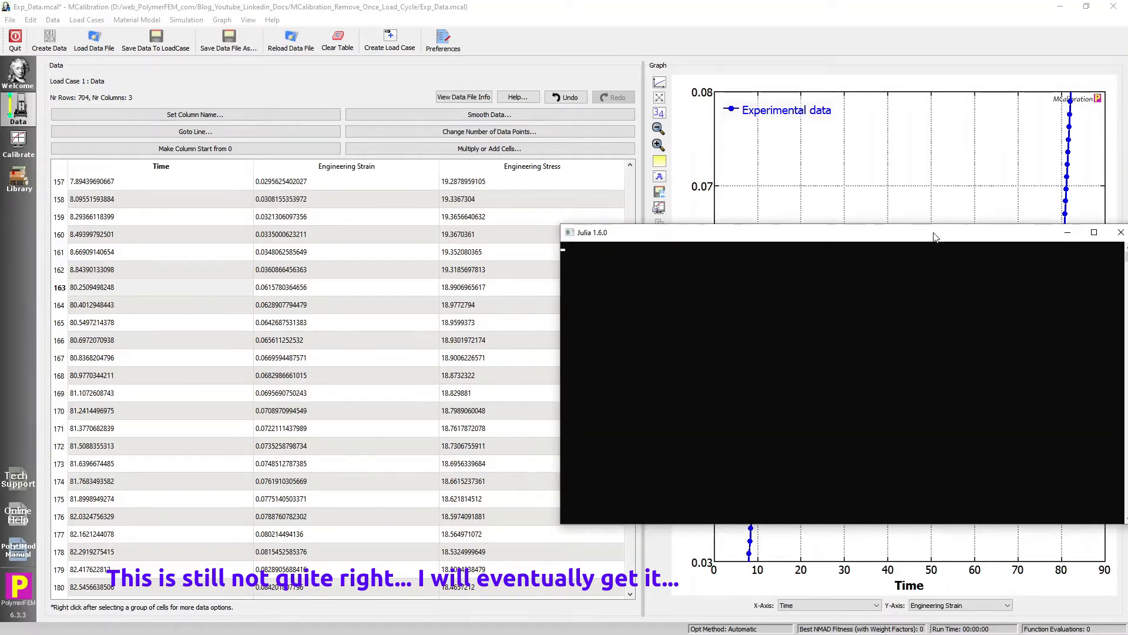
drag(877, 238, 761, 228)
click(627, 378)
right_click(627, 382)
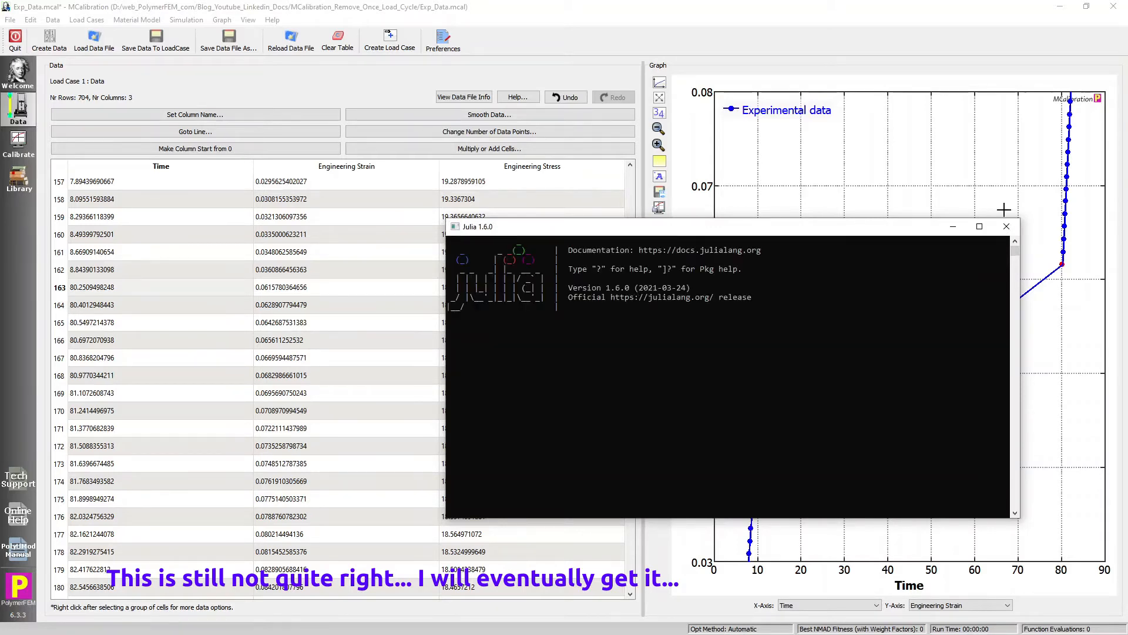
text(25-8.8)
key(Up)
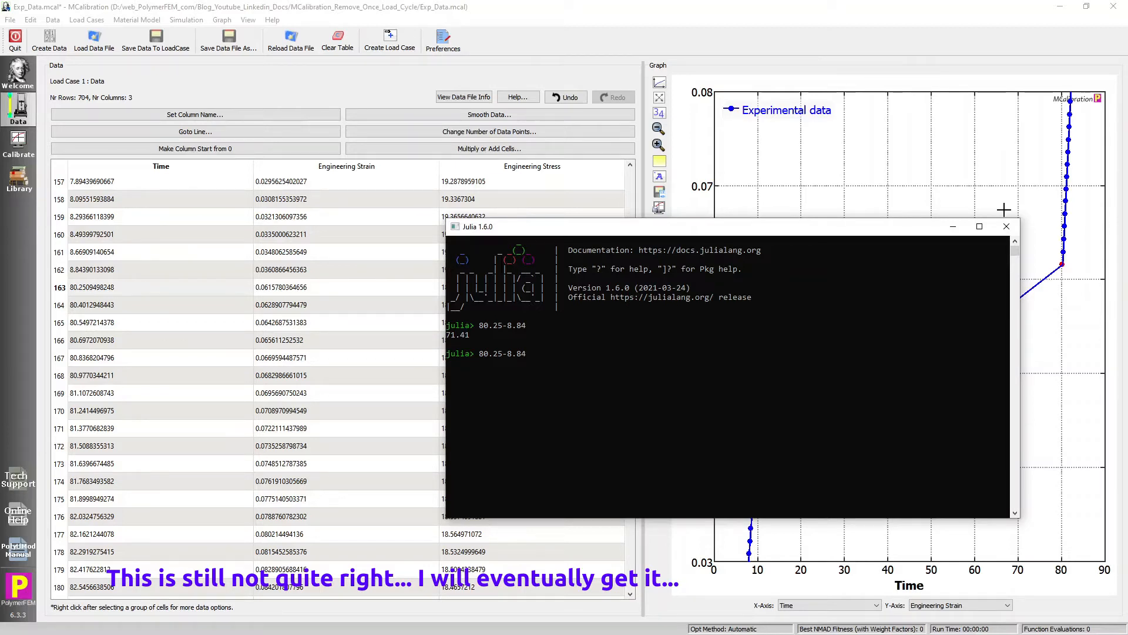
text(-0.2)
key(Return)
key(alt+Tab)
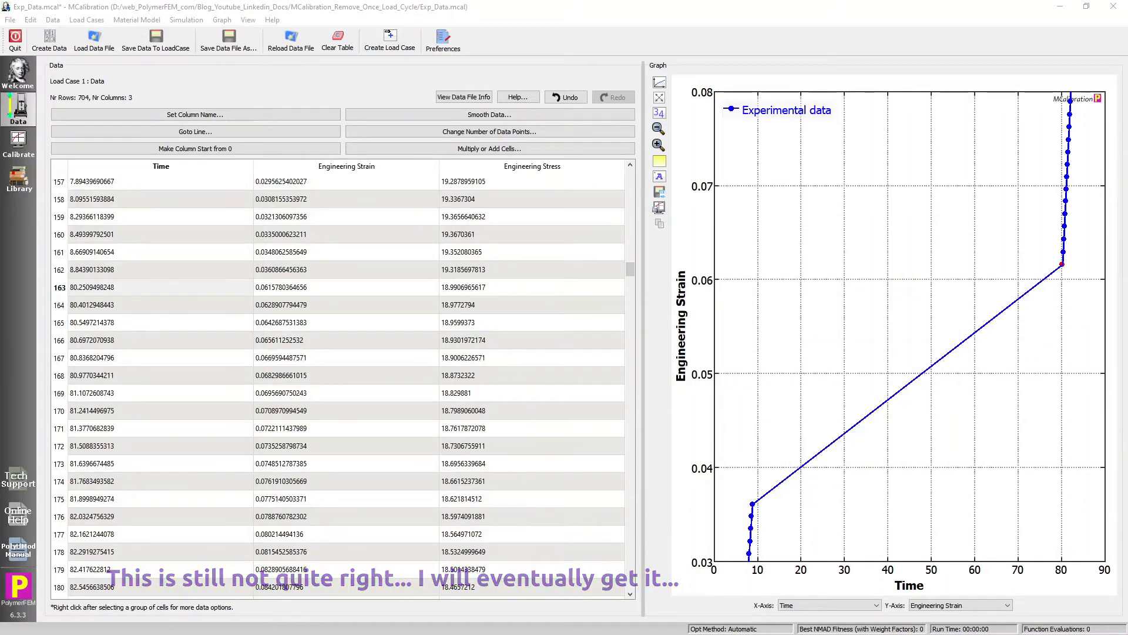
- Add -71.21 to the time values from row 163 through the last row and inspect the strain-time curve at the junction
click(1064, 265)
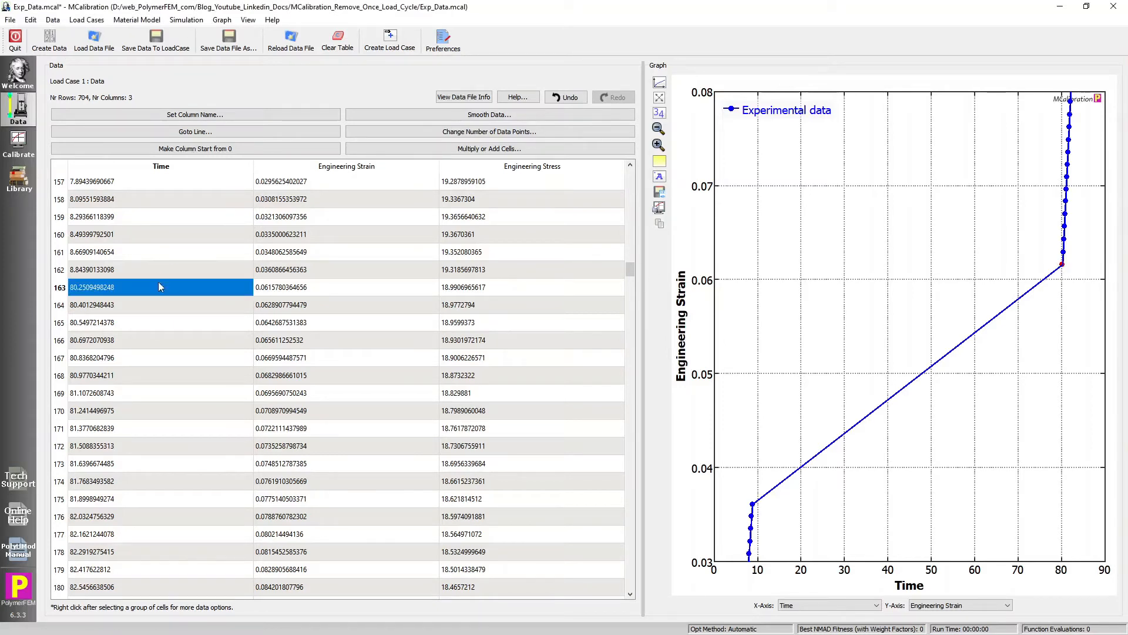
key(ctrl+shift+End)
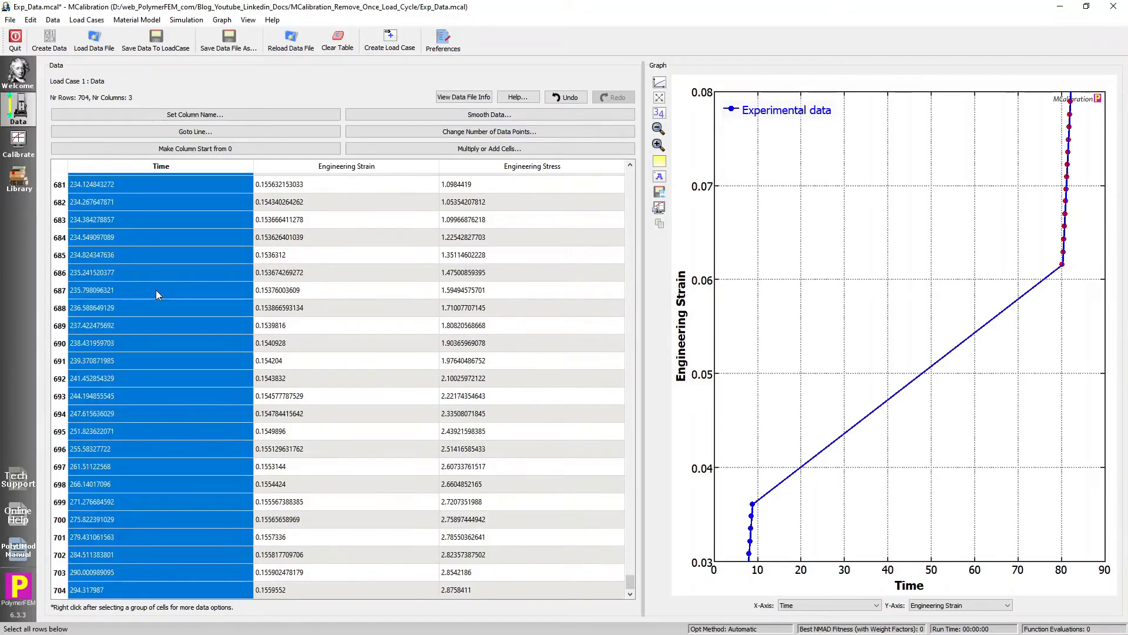
click(488, 147)
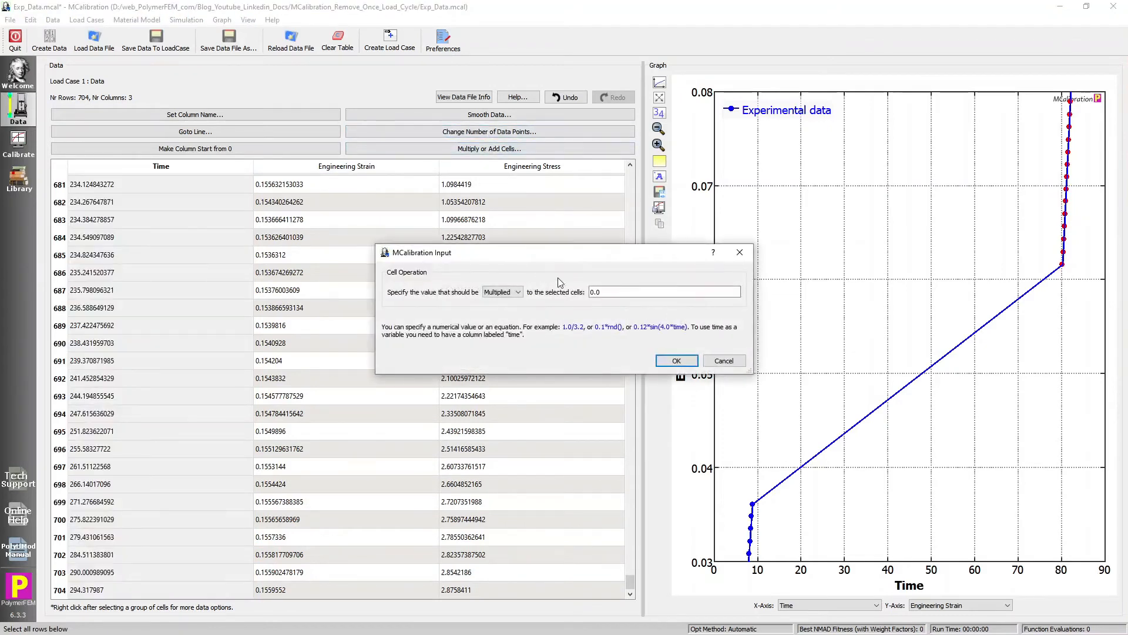
click(499, 293)
click(494, 311)
click(605, 295)
text(-)
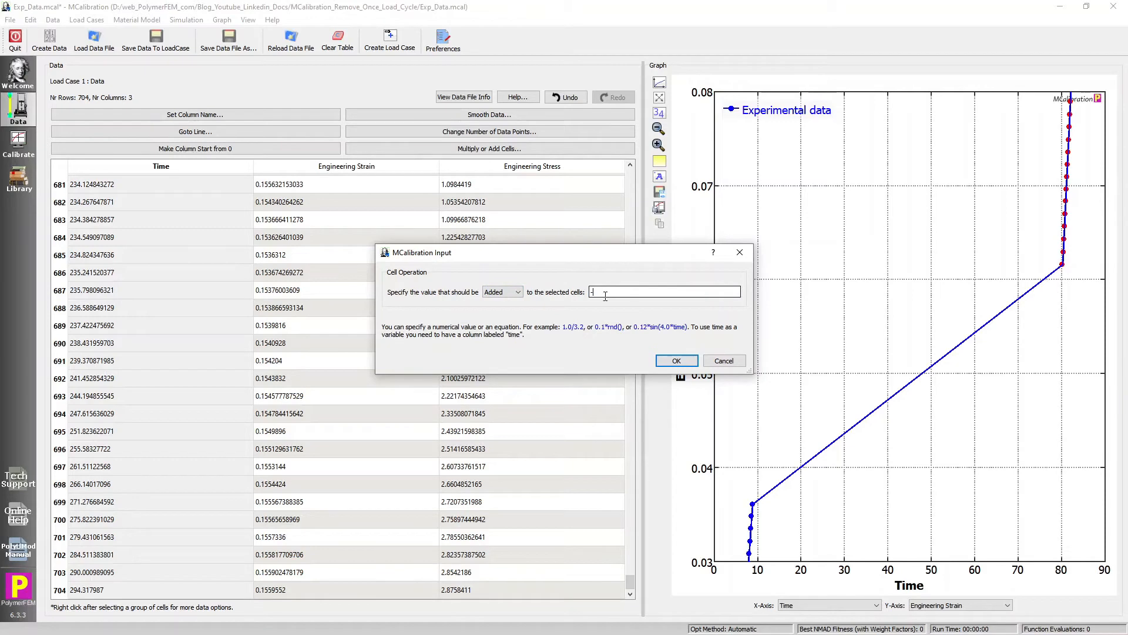
text(71.21)
click(676, 360)
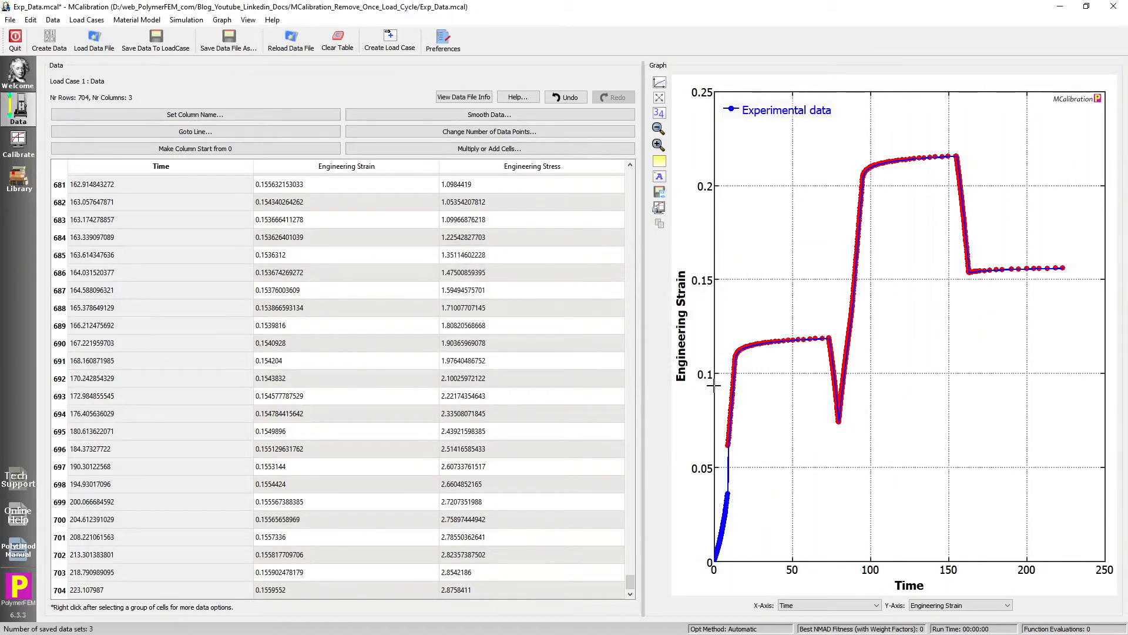
drag(752, 365, 721, 520)
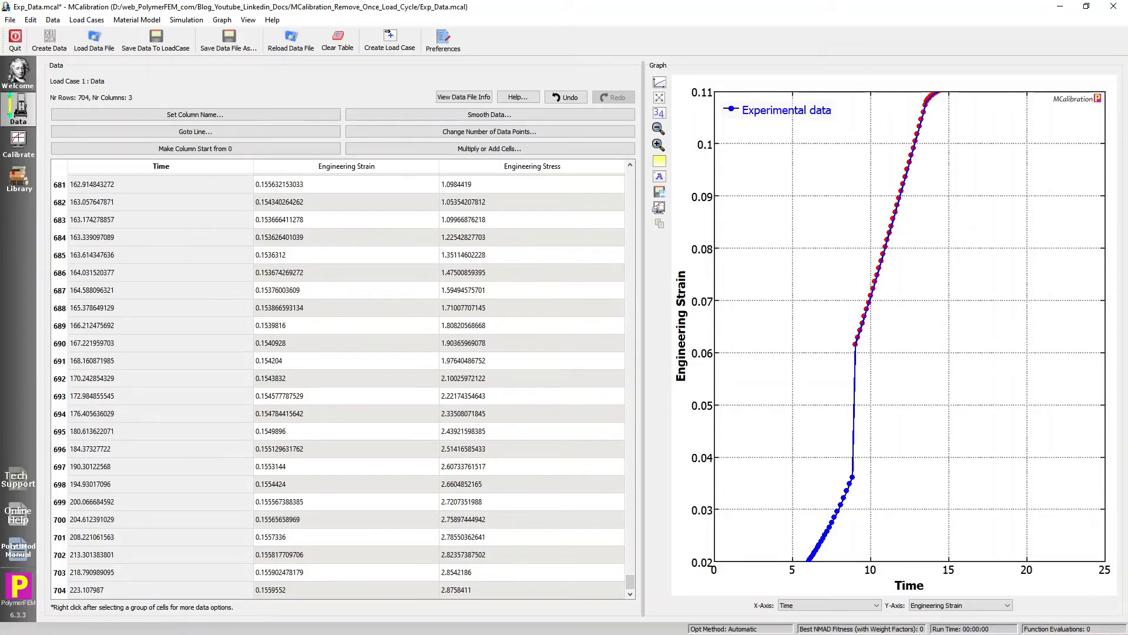
- Add 5 to the selected time values from row 163 through the last row and inspect the strain-time curve at the junction
click(493, 145)
scroll(511, 296, down, 1)
click(604, 291)
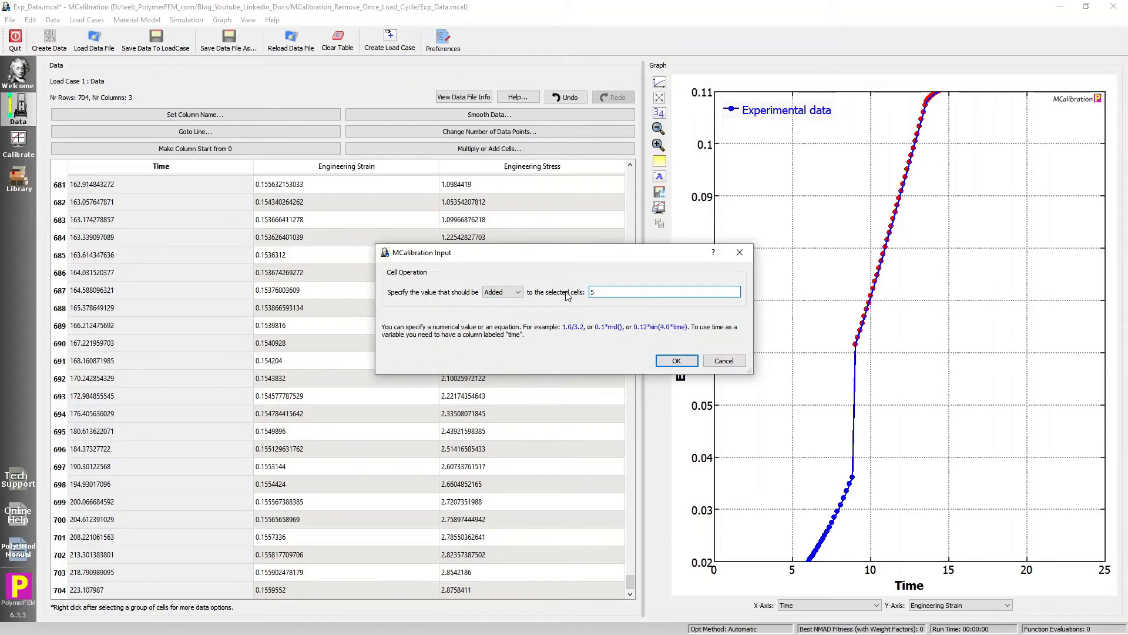
key(Return)
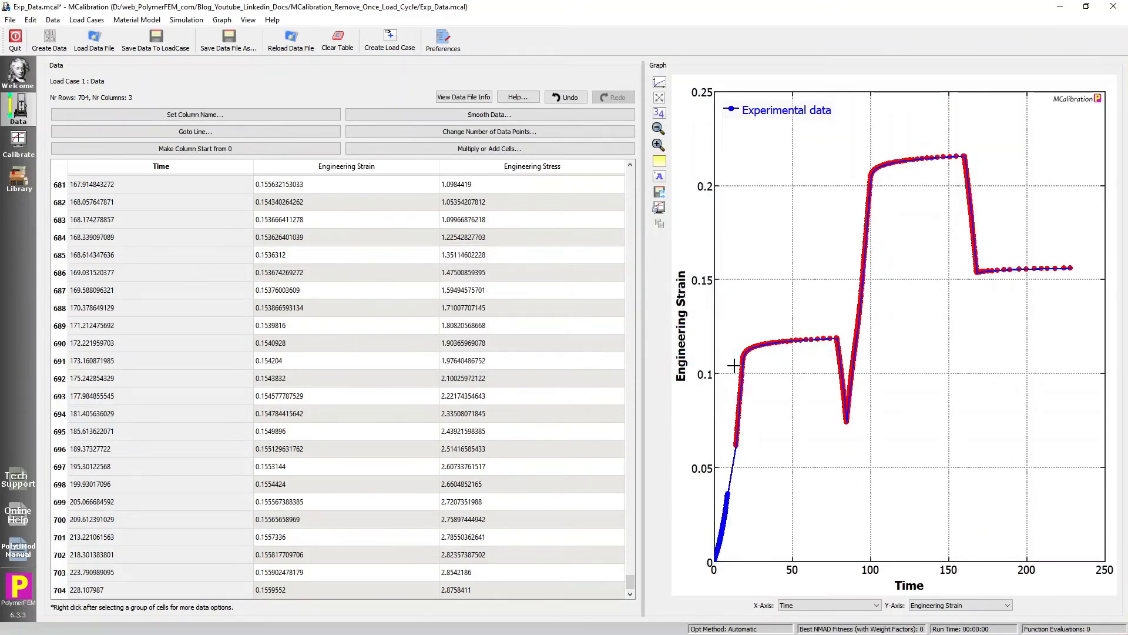
drag(761, 413, 717, 520)
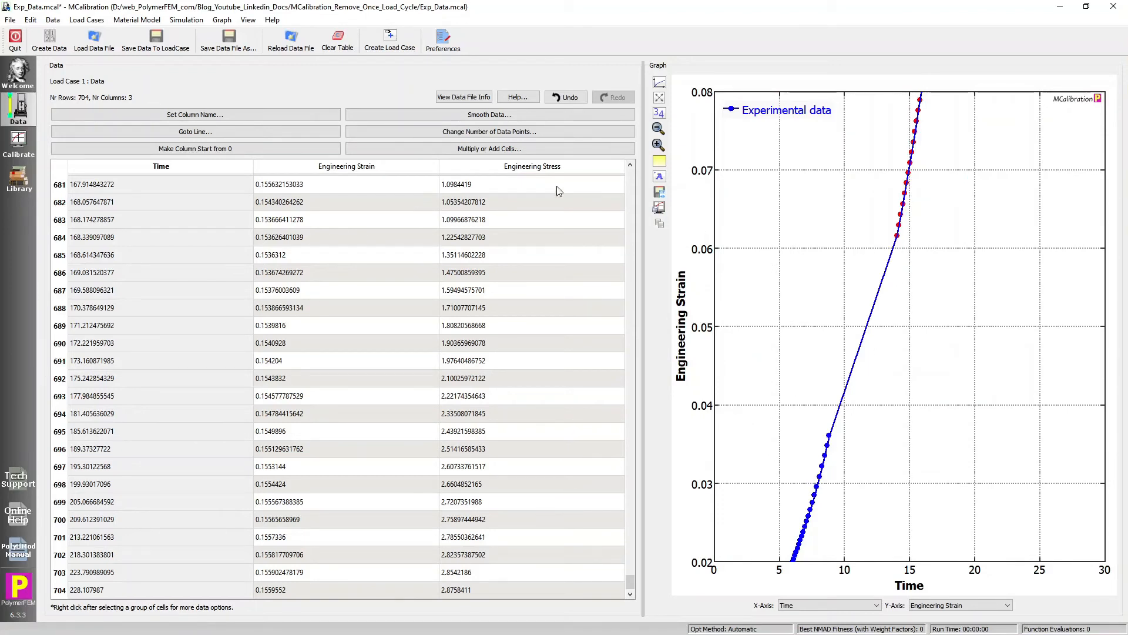
- Add -1 to the same selected time values, check the junction's slope up close, and restore the full strain-time plot
click(521, 150)
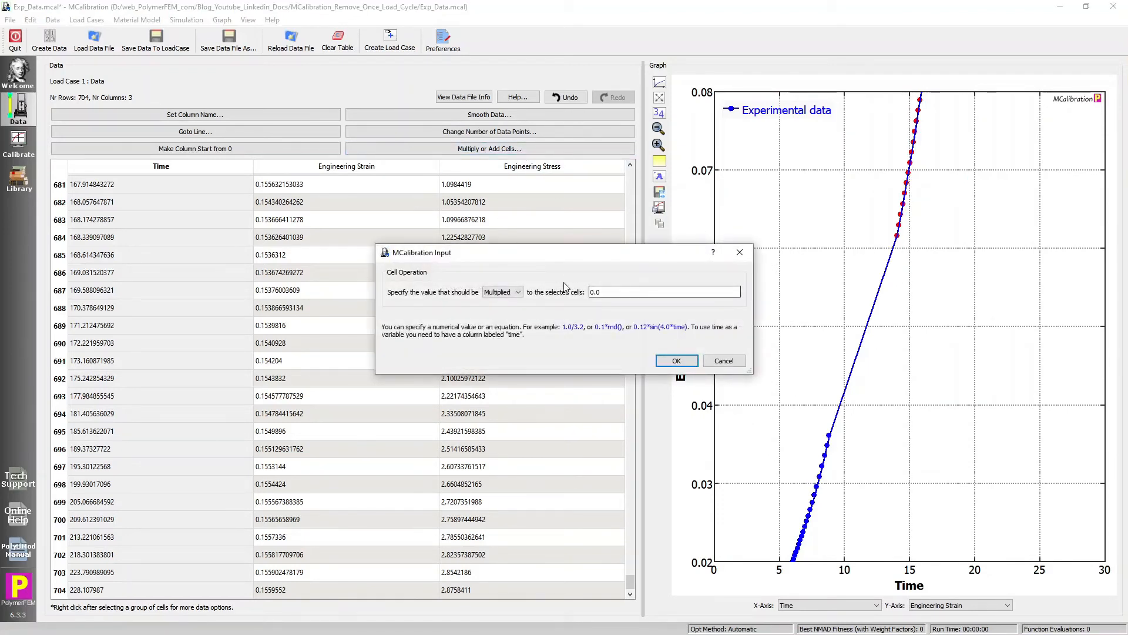
scroll(515, 291, down, 1)
double_click(608, 292)
key(Return)
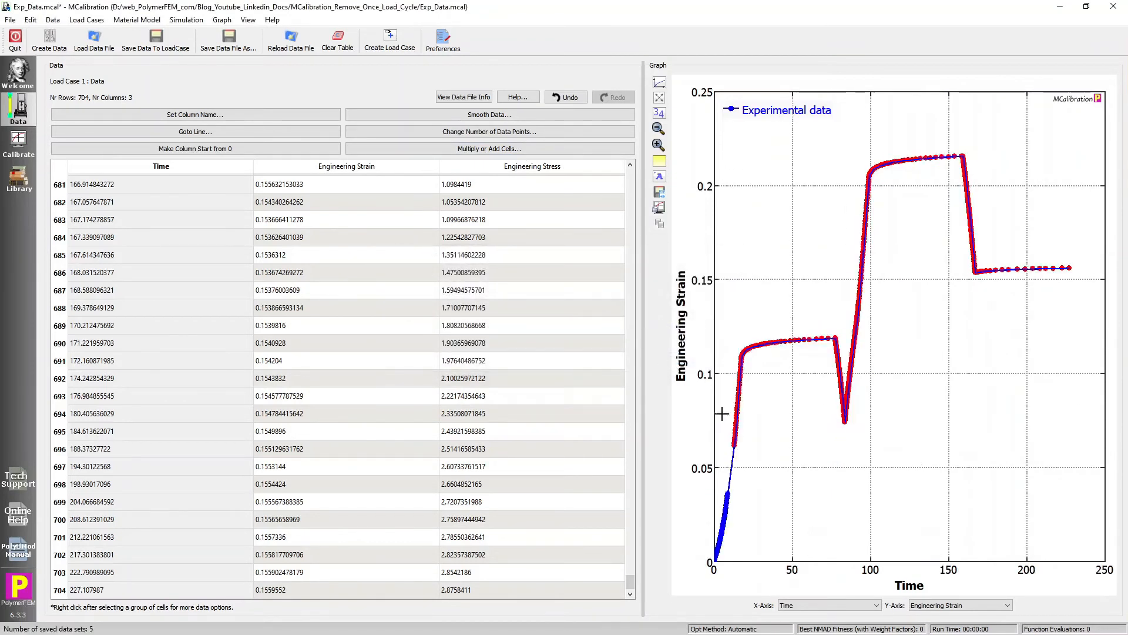
drag(758, 422, 712, 535)
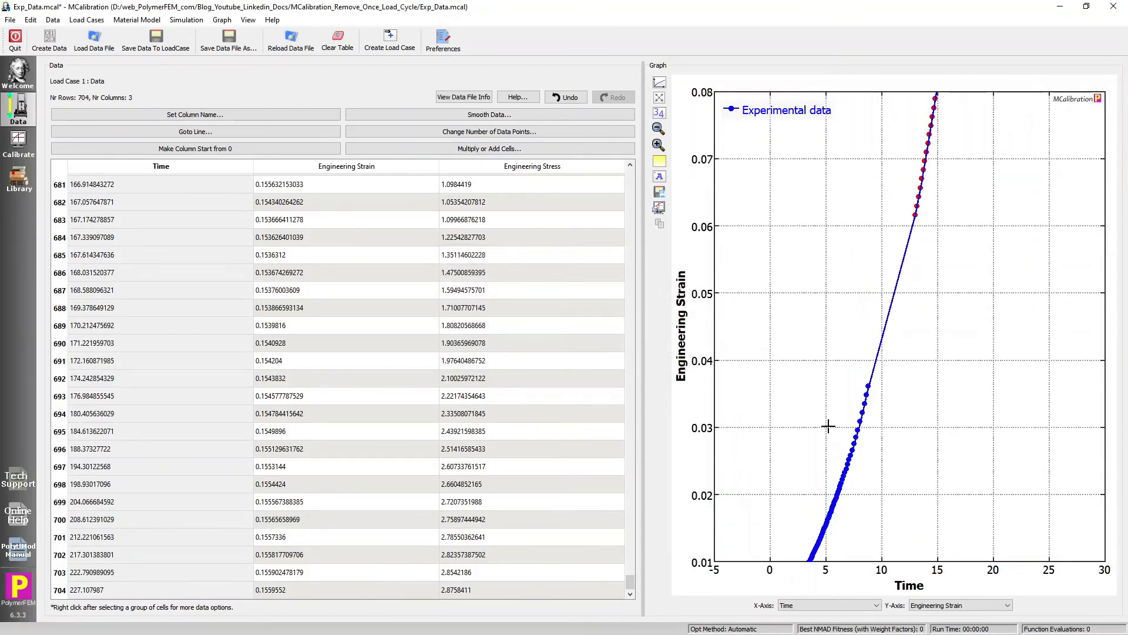
click(659, 97)
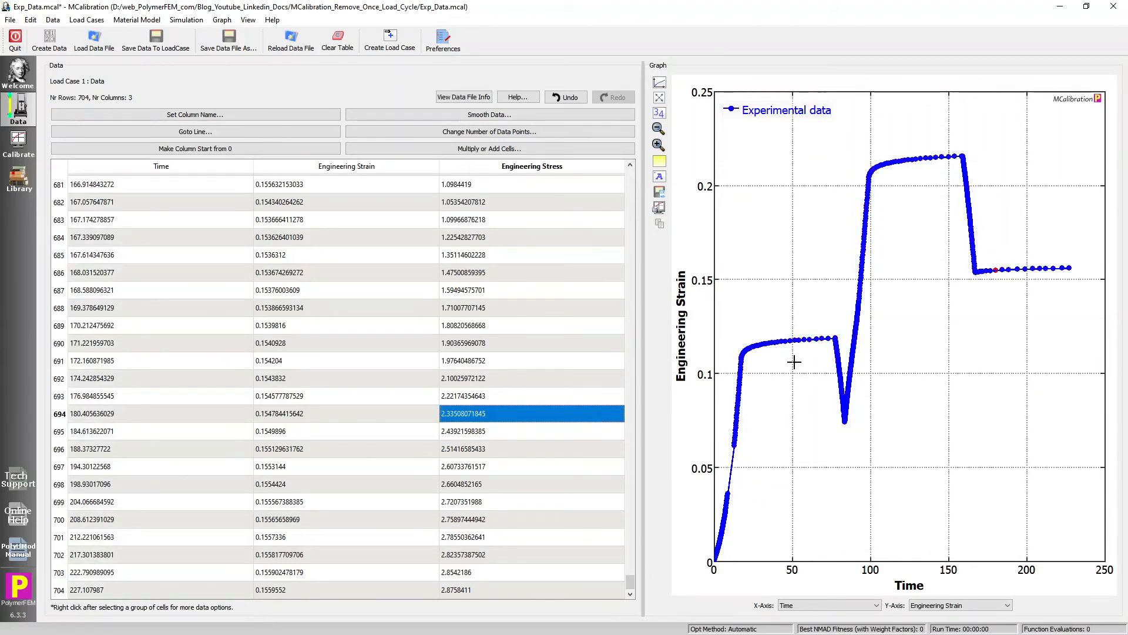
- Resample the data to 500 evenly distributed points and plot engineering stress against engineering strain
click(496, 131)
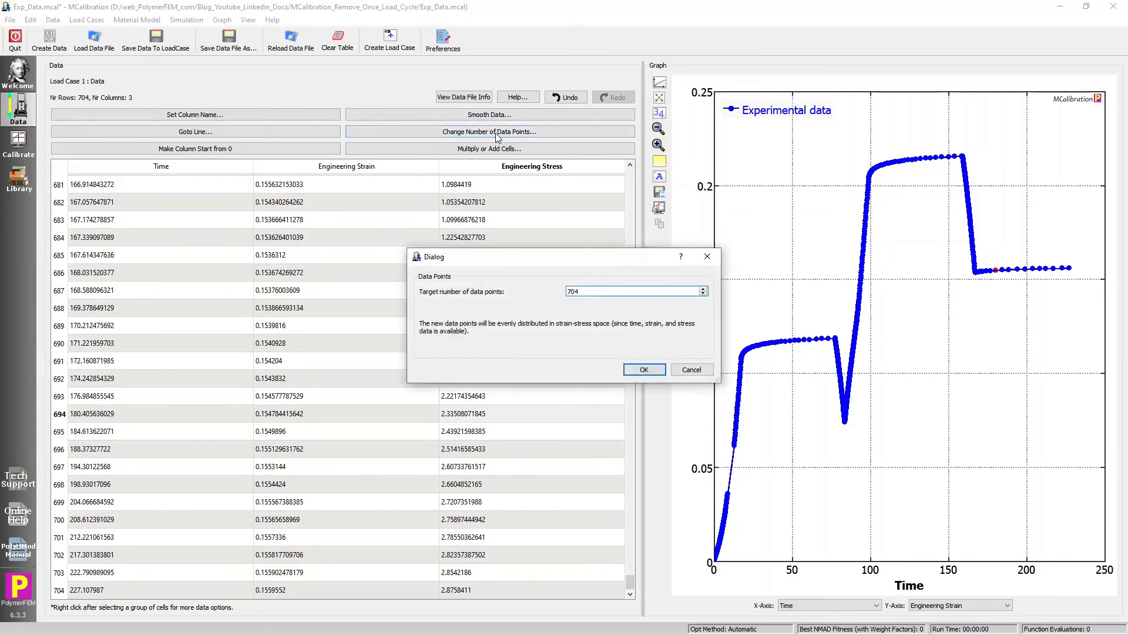
key(Return)
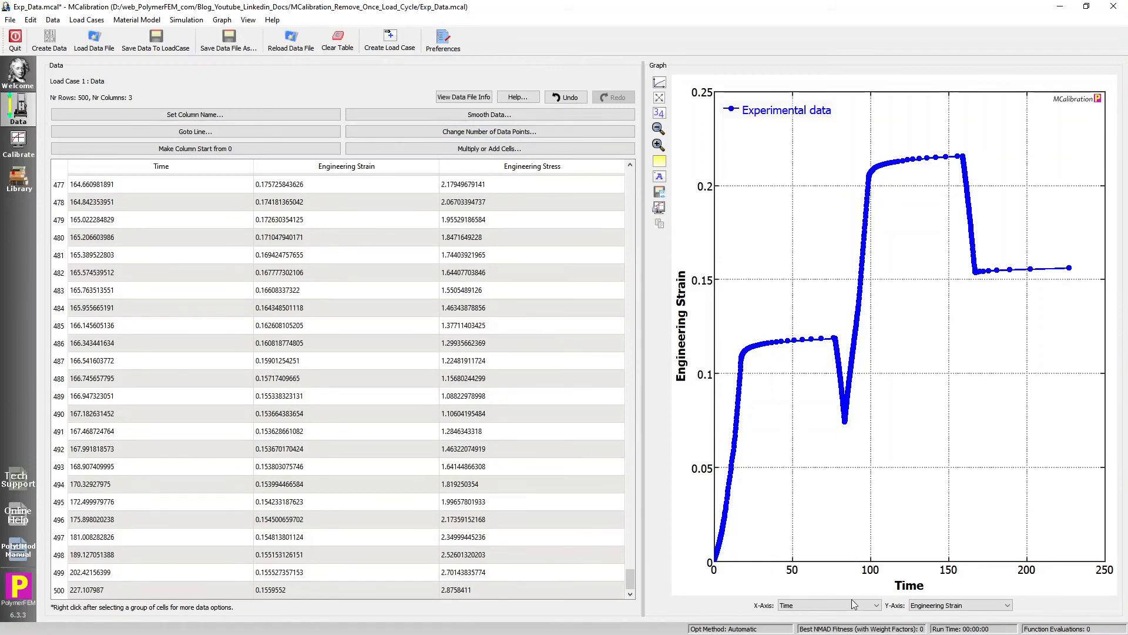
scroll(851, 605, down, 1)
scroll(952, 606, down, 1)
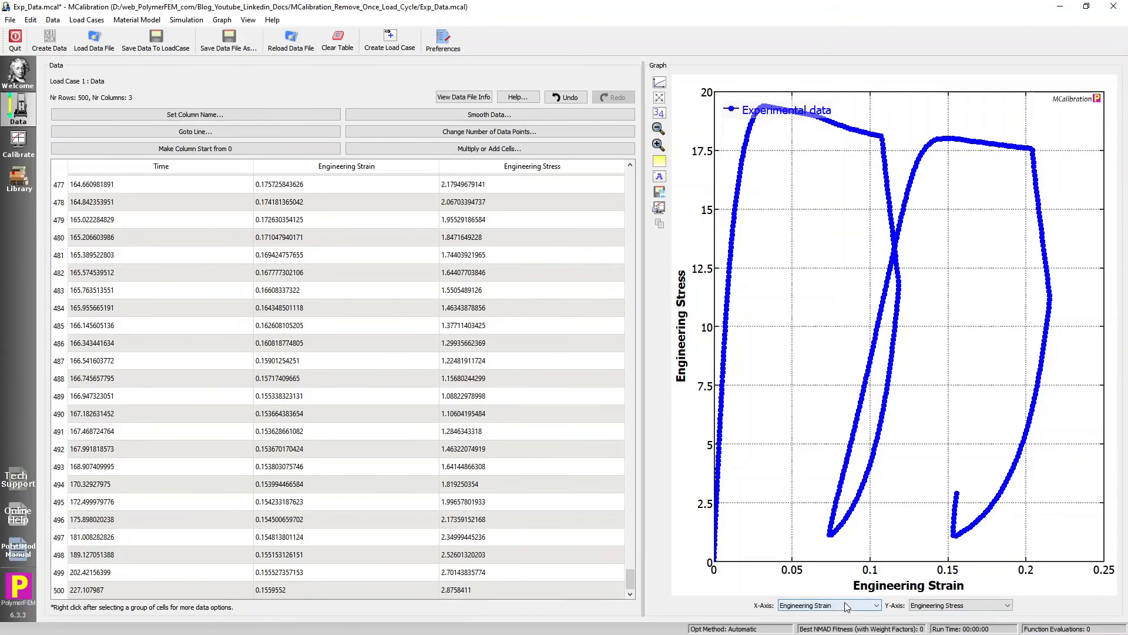
- Save the edited data back to its load case and display the resulting curve in the Calibrate view
click(155, 42)
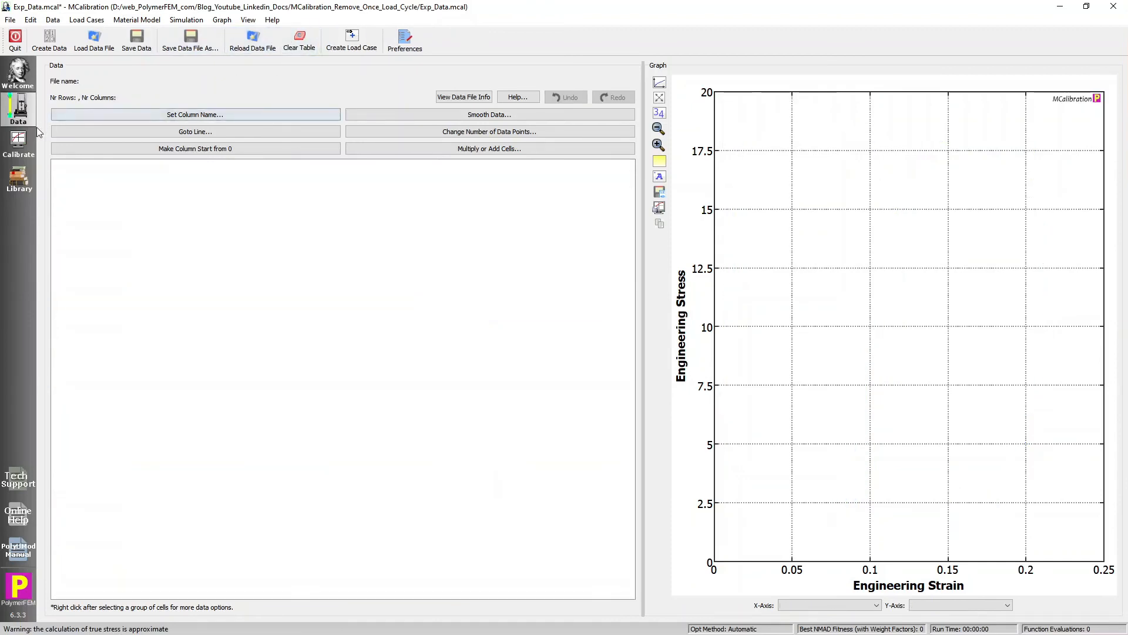
click(22, 141)
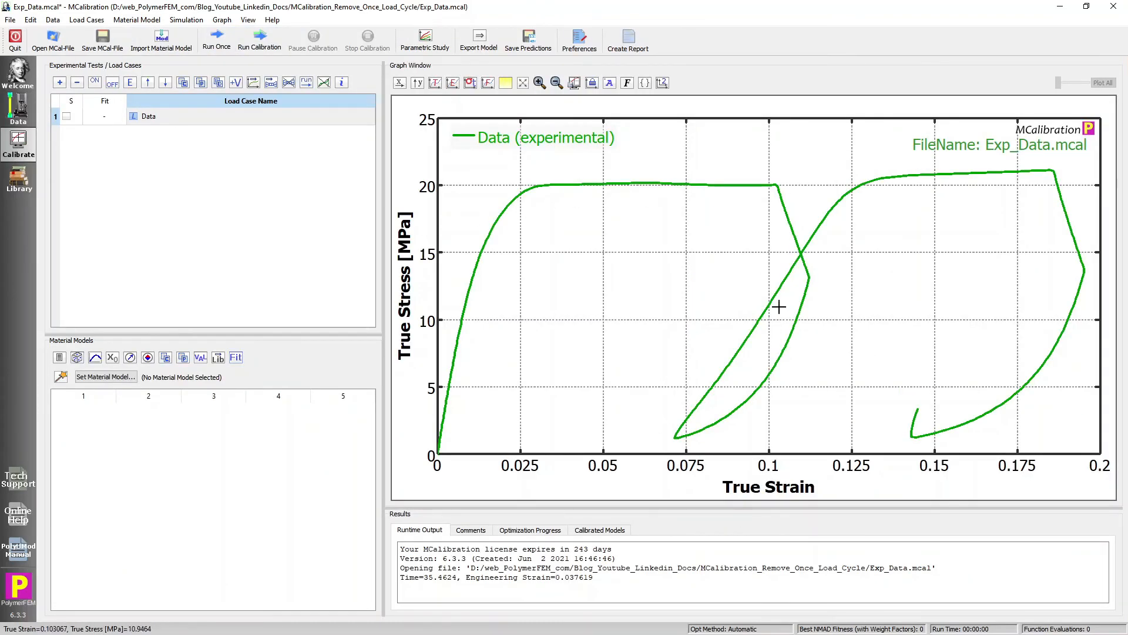